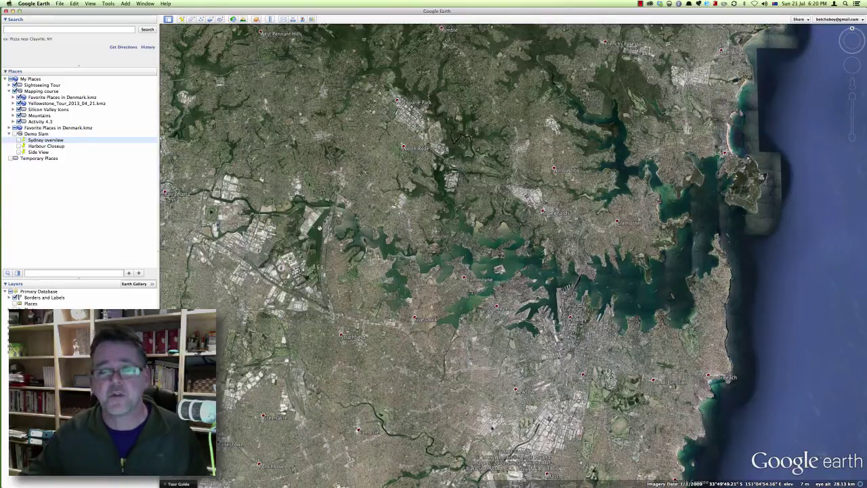
# Fly to the saved Harbour Closeup view from the Places panel.
pyautogui.doubleClick(46, 145)
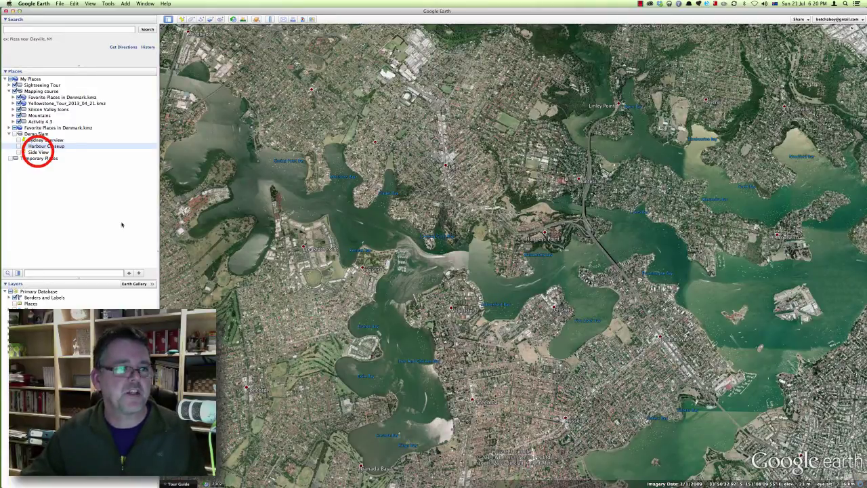
pyautogui.doubleClick(39, 152)
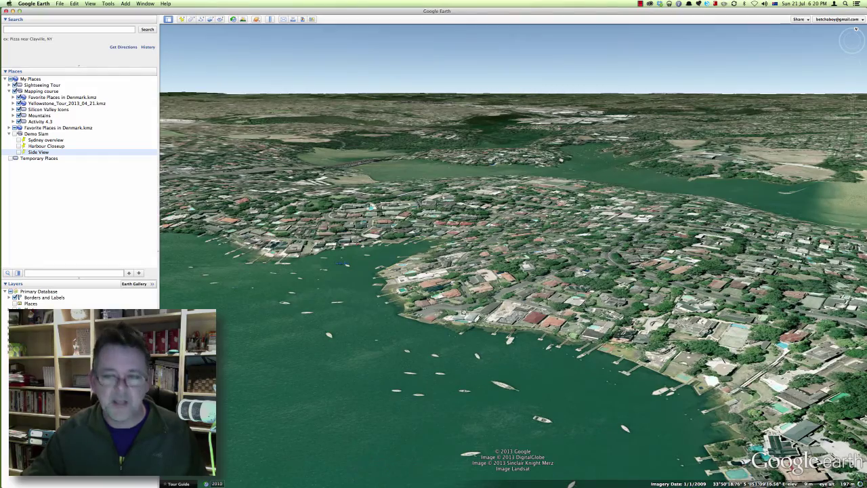
pyautogui.scroll(5, 573, 308)
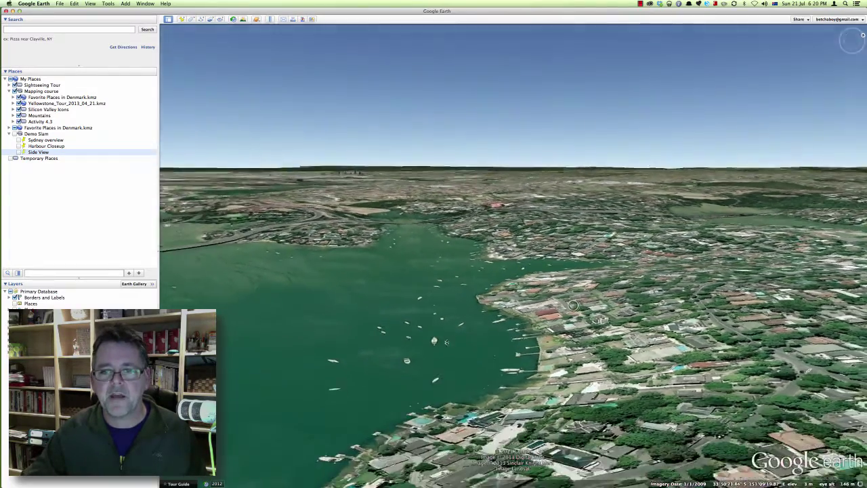
pyautogui.scroll(5, 446, 343)
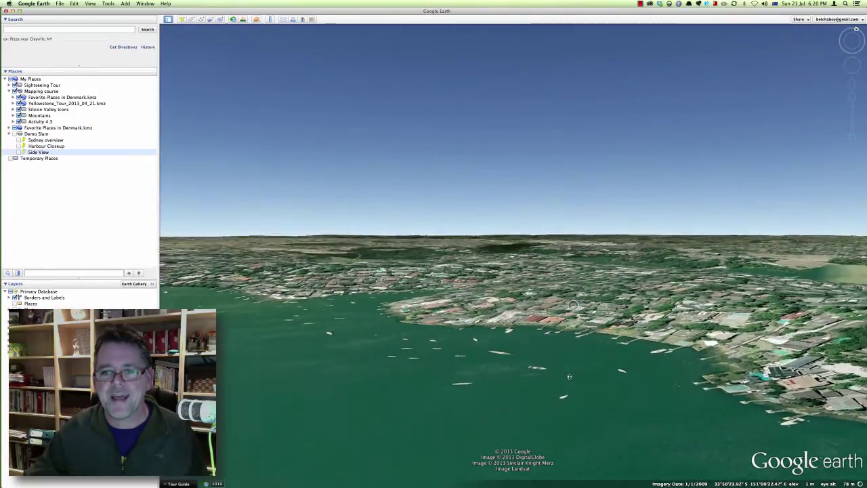
pyautogui.scroll(-3, 569, 376)
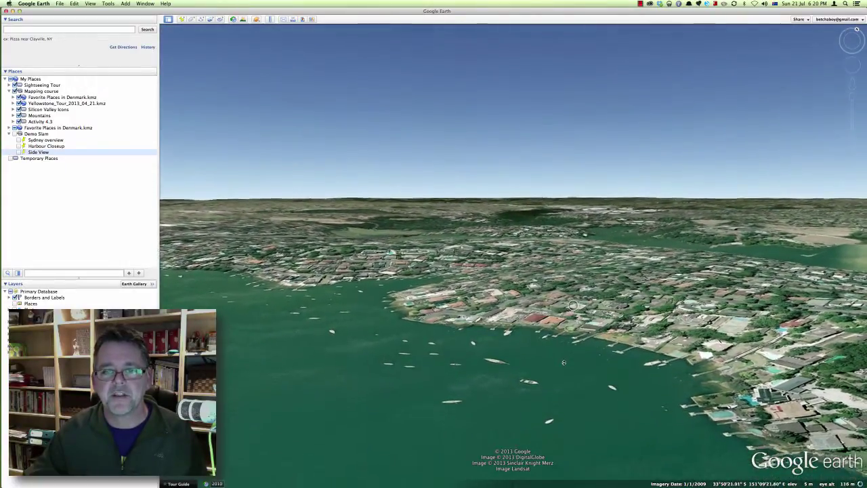
pyautogui.click(53, 150)
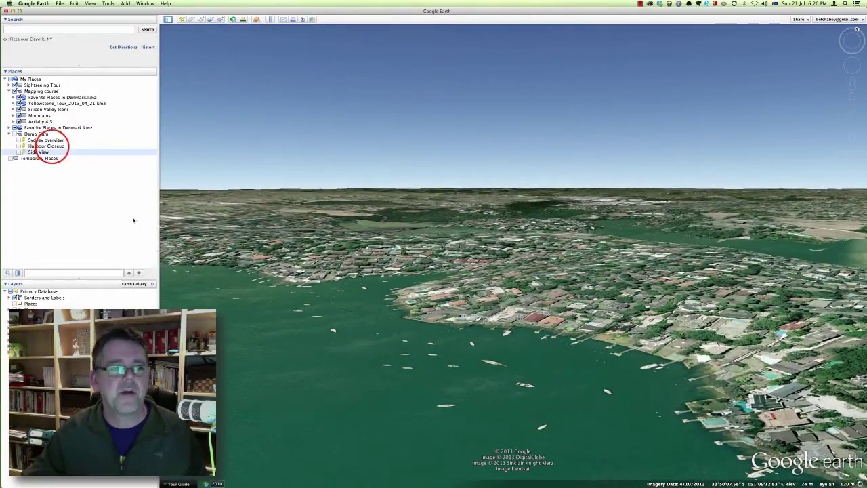
pyautogui.doubleClick(48, 146)
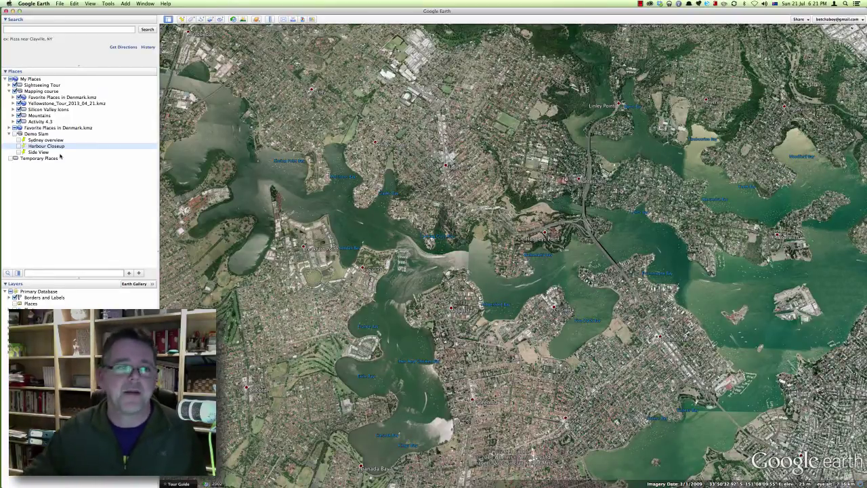
# Draw a four-cornered polygon spanning the whole harbour, closing it at the upper-left corner.
pyautogui.click(190, 19)
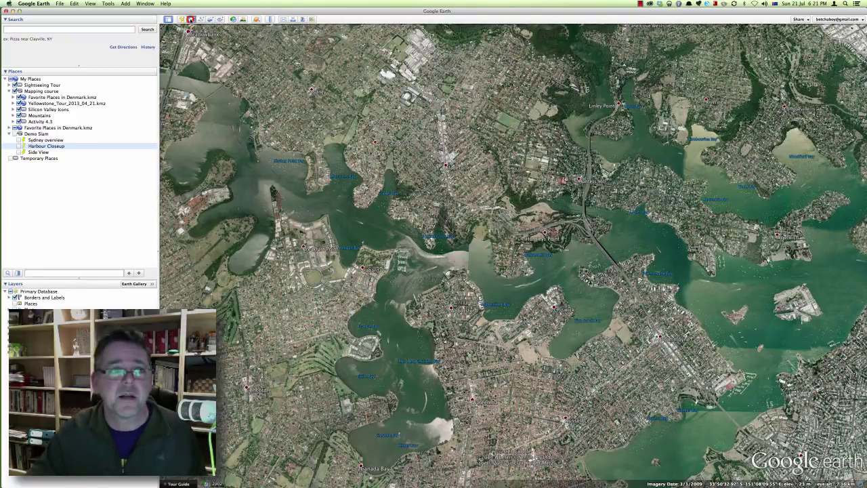
pyautogui.click(275, 59)
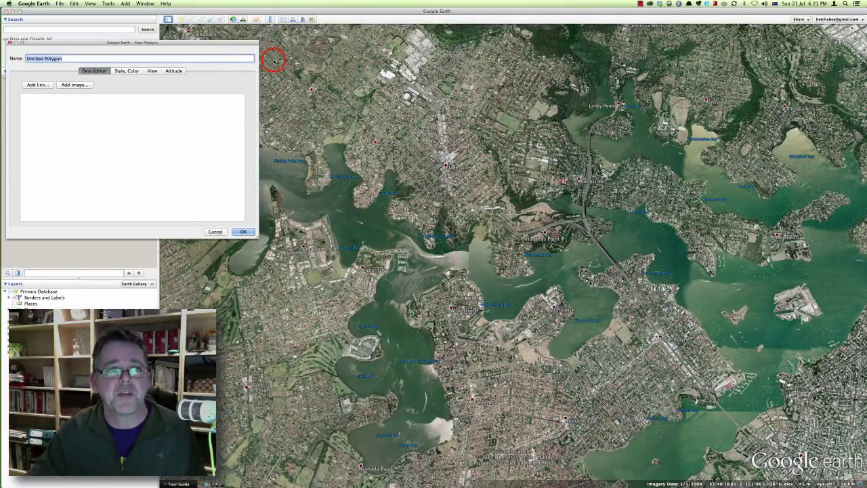
pyautogui.click(251, 432)
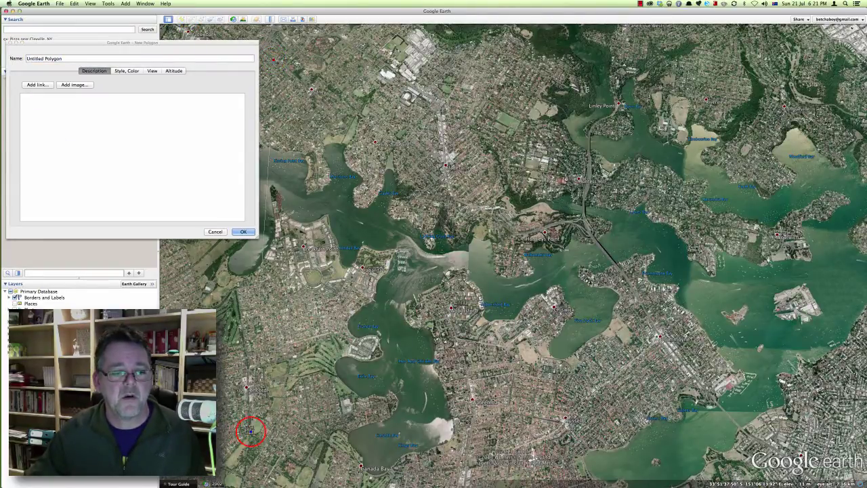
pyautogui.click(826, 458)
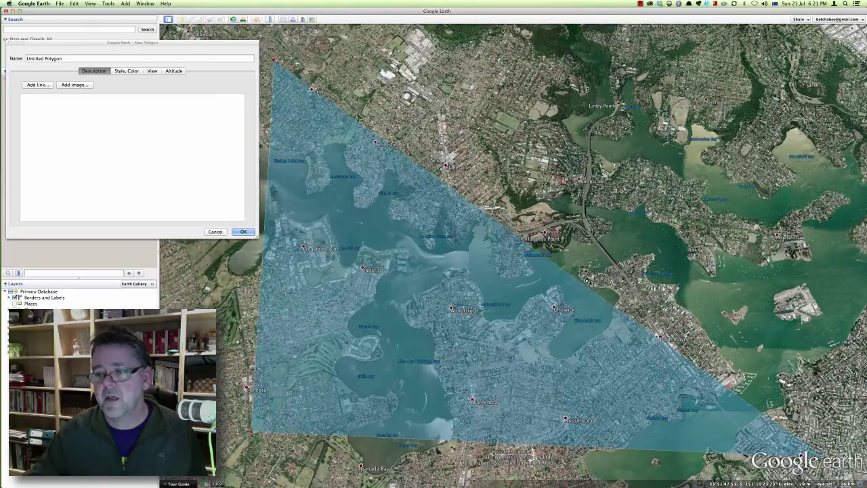
pyautogui.click(816, 81)
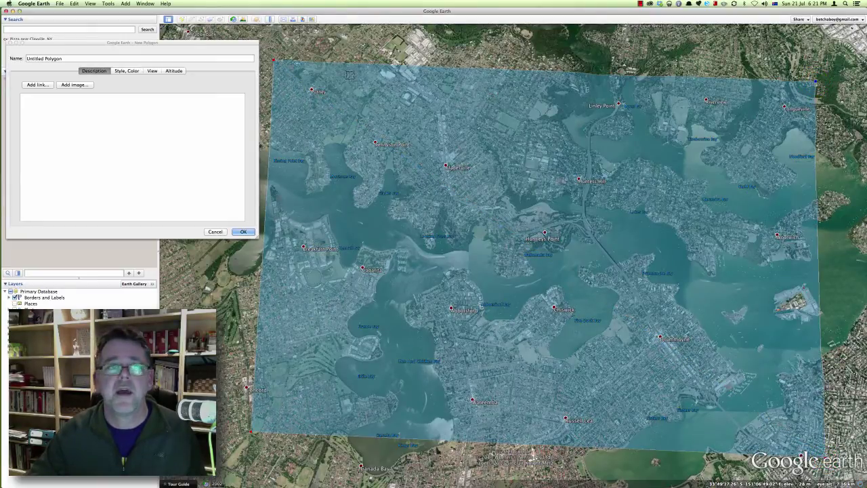
pyautogui.click(274, 61)
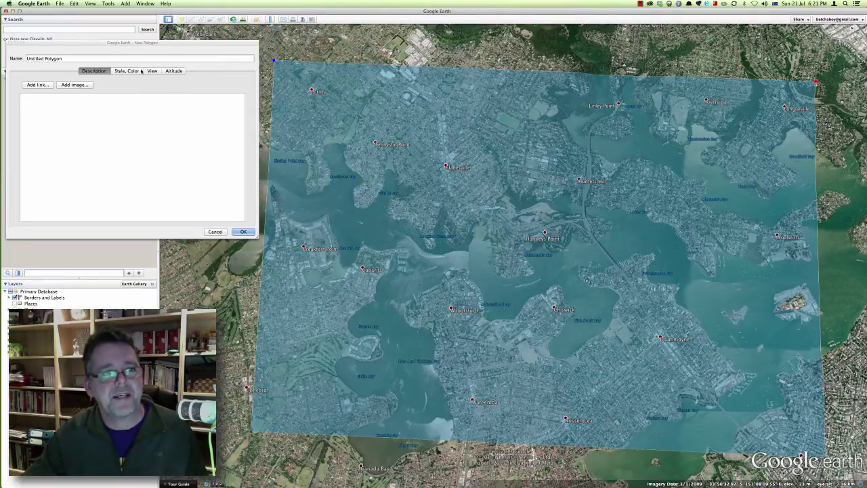
# Set the polygon's altitude mode to Absolute and raise it to 5 m.
pyautogui.click(174, 71)
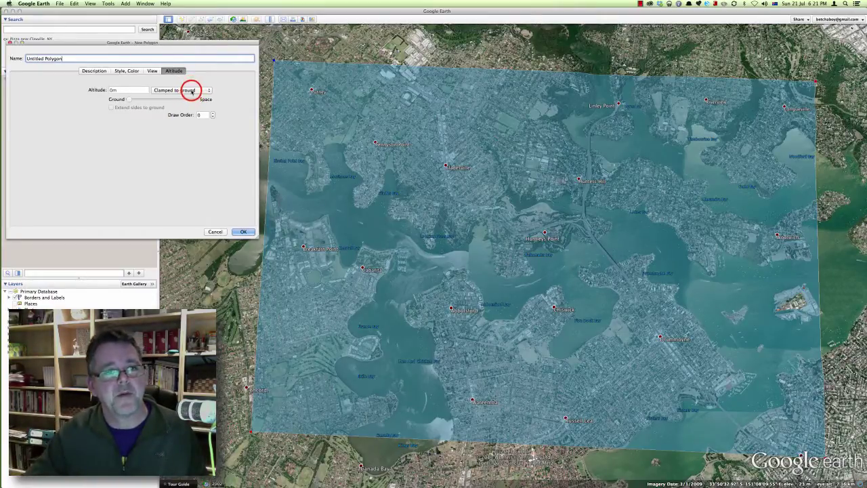
pyautogui.click(192, 91)
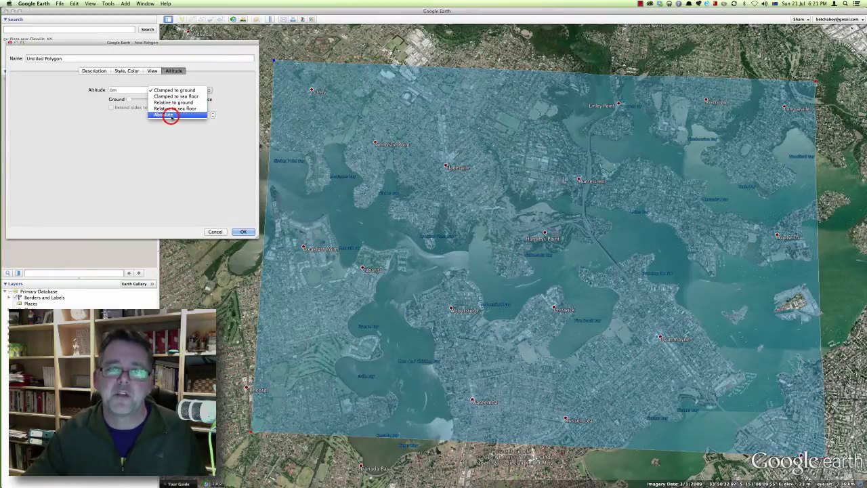
pyautogui.click(170, 114)
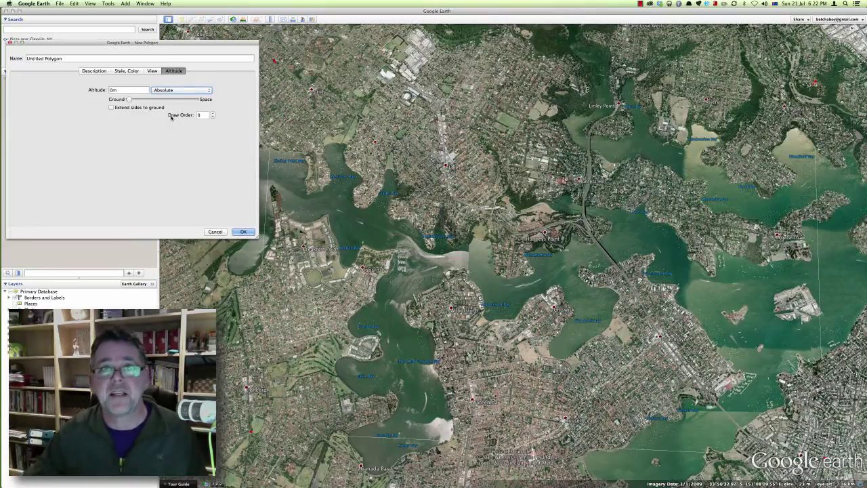
pyautogui.click(128, 100)
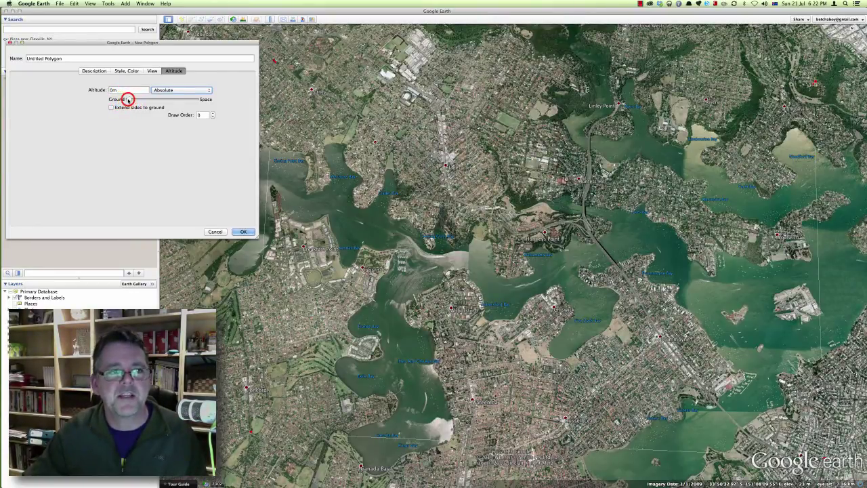
pyautogui.moveTo(129, 100); pyautogui.dragTo(131, 100)
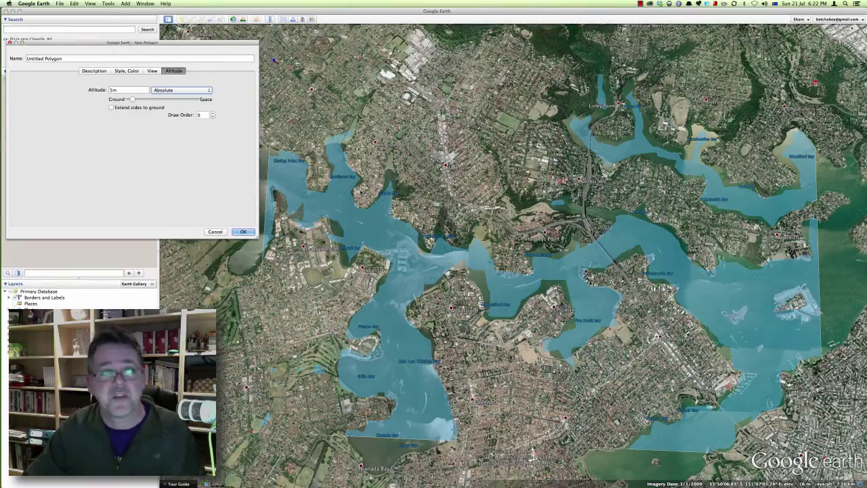
# Confirm the 5 m altitude to save Untitled Polygon, then zoom into one bay.
pyautogui.doubleClick(112, 90)
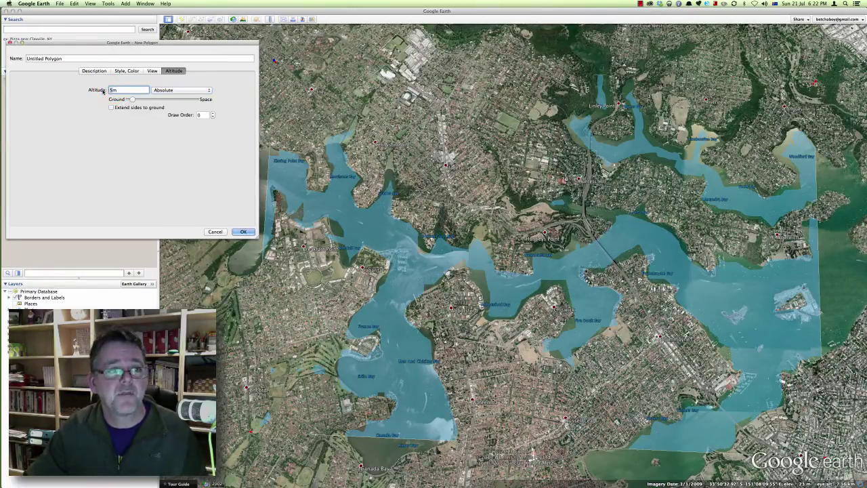
pyautogui.press('Return')
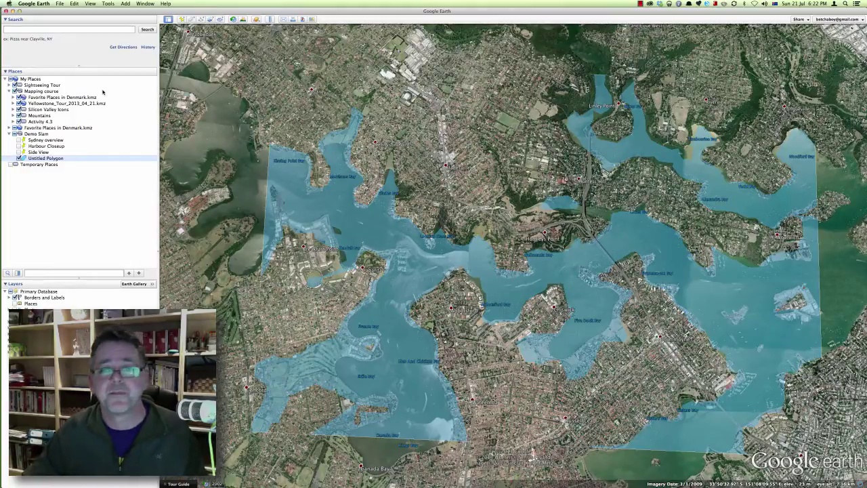
pyautogui.scroll(5, 391, 202)
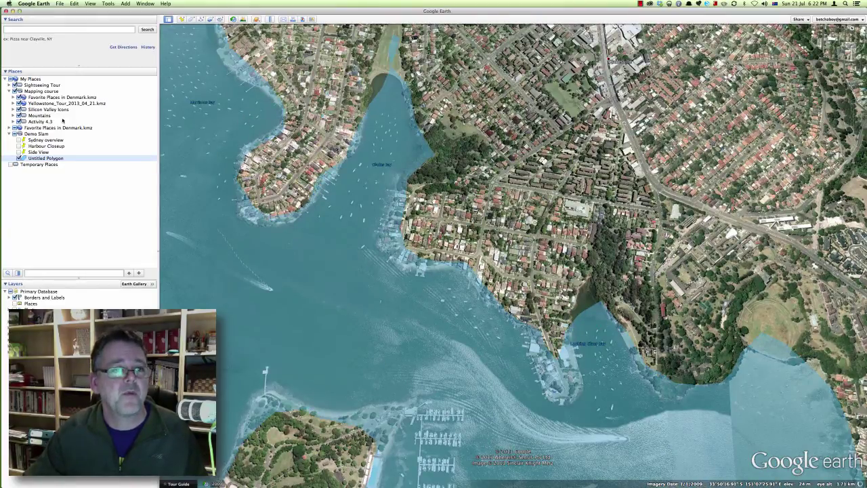
# Reopen Untitled Polygon's info and apply a higher altitude value.
pyautogui.rightClick(39, 159)
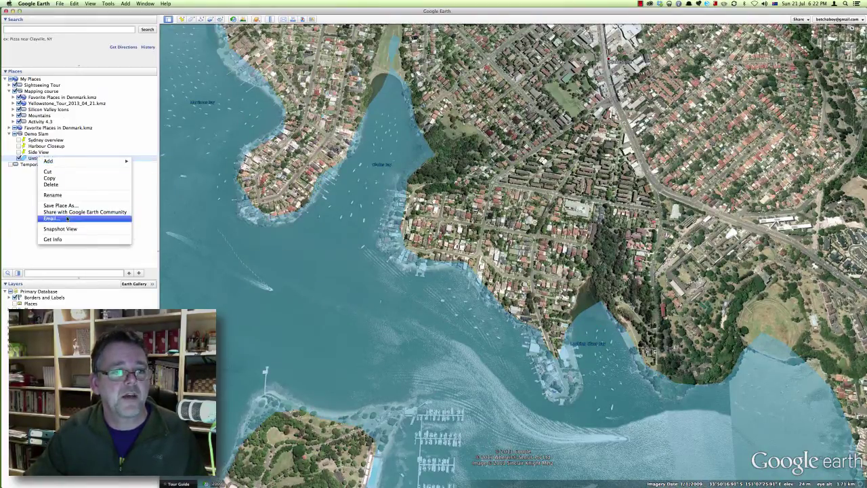
pyautogui.click(64, 239)
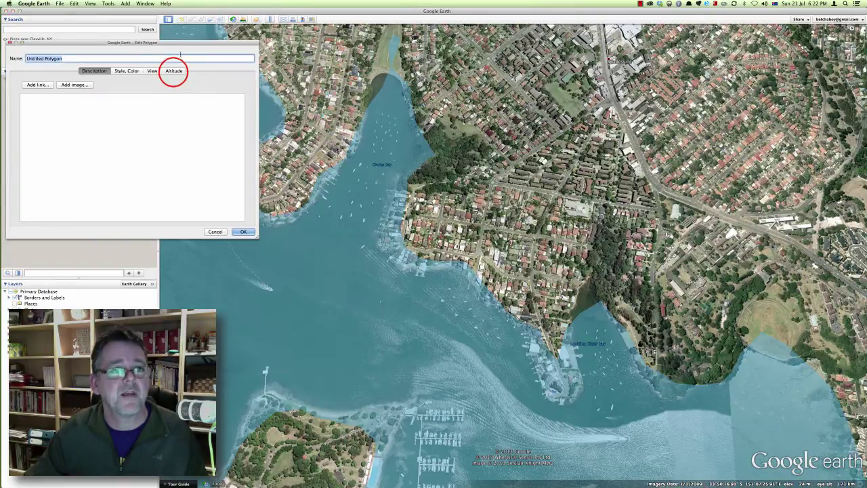
pyautogui.click(173, 70)
pyautogui.click(112, 89)
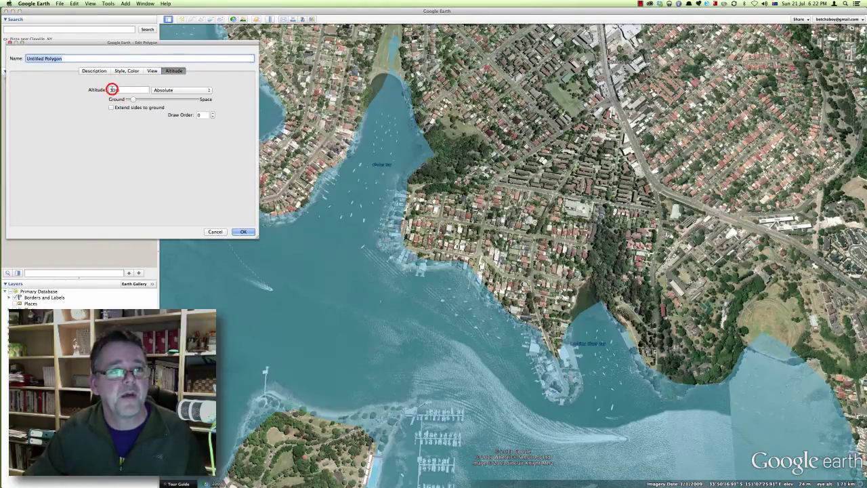
pyautogui.press('Return')
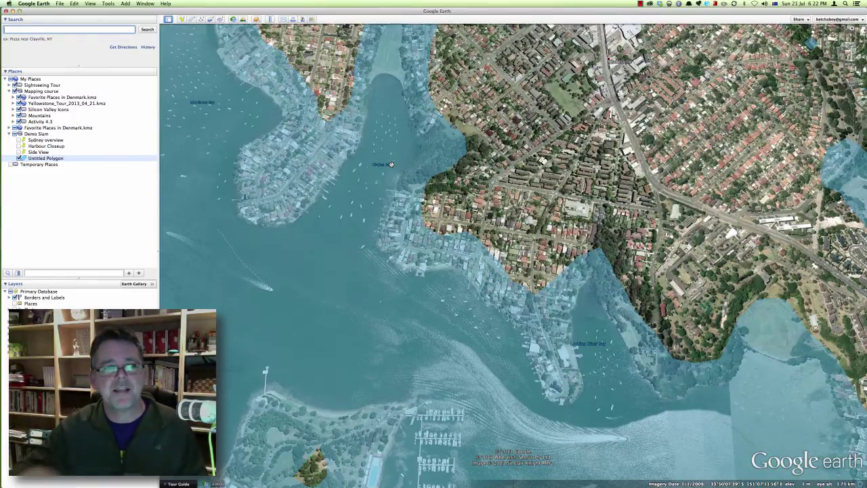
# Reopen Untitled Polygon's properties and raise its absolute altitude to 25 m.
pyautogui.rightClick(56, 161)
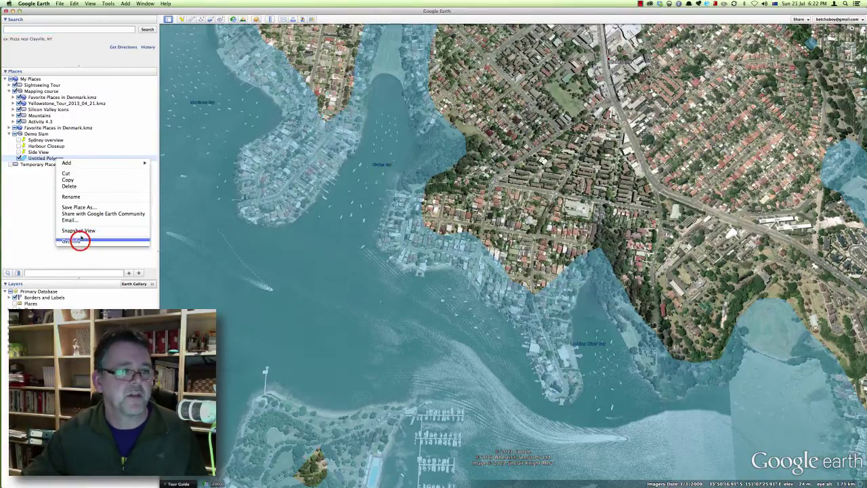
pyautogui.click(79, 238)
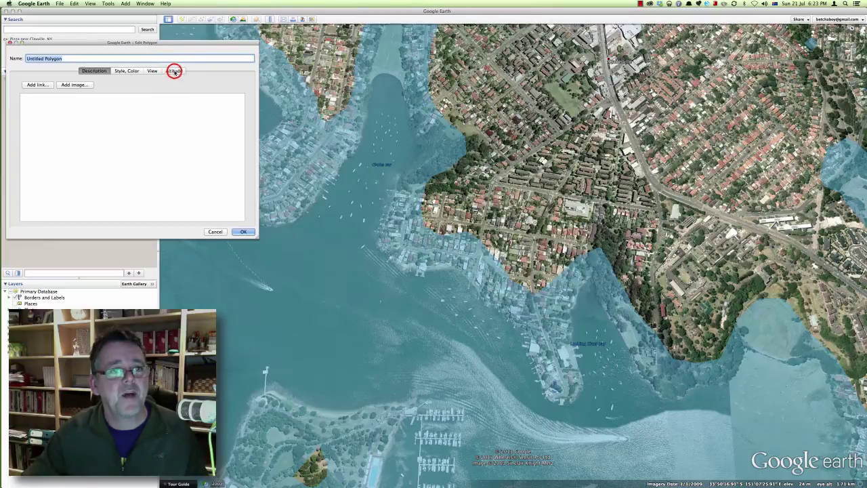
pyautogui.click(174, 72)
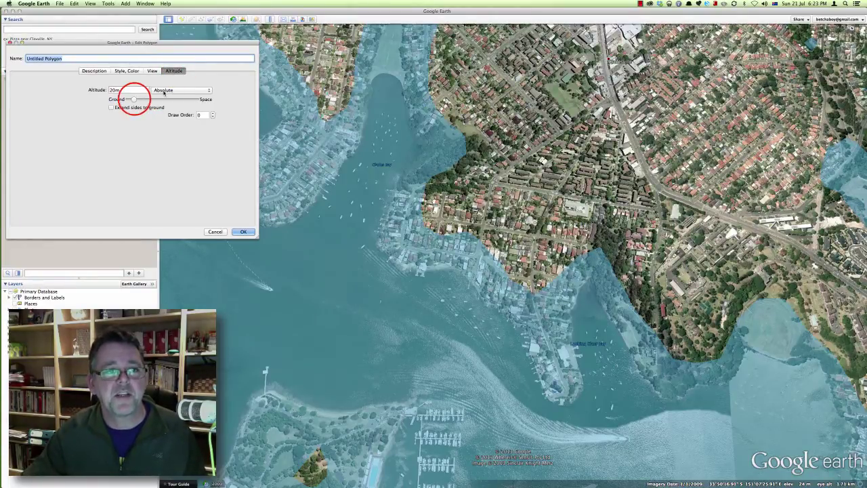
pyautogui.moveTo(134, 99); pyautogui.dragTo(133, 98)
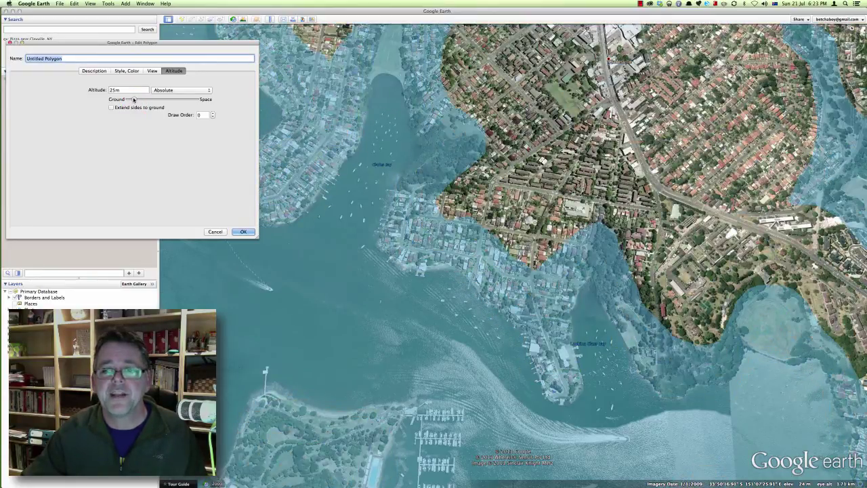